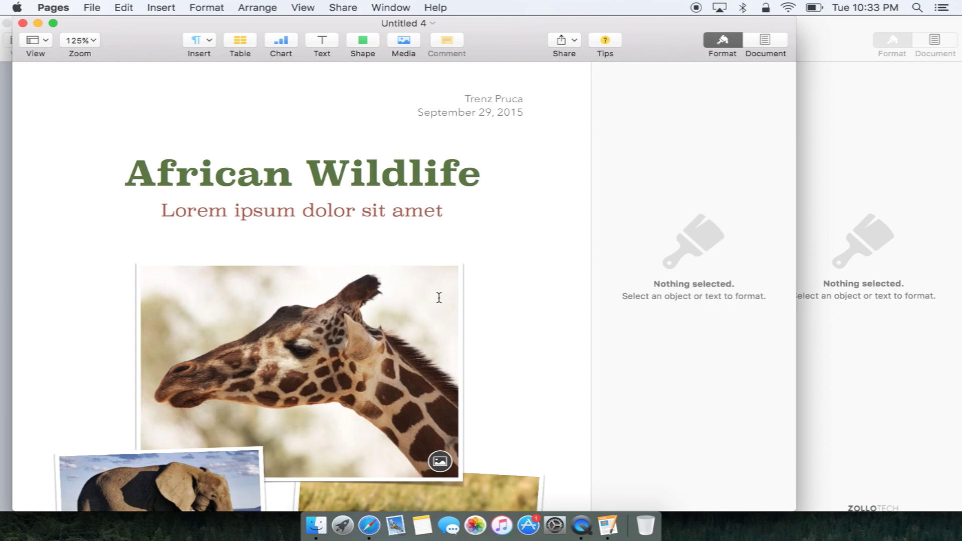
Step: Make the A History of Lighthouses document full screen in its own Pages space beside the Desktop
key("ctrl+Up")
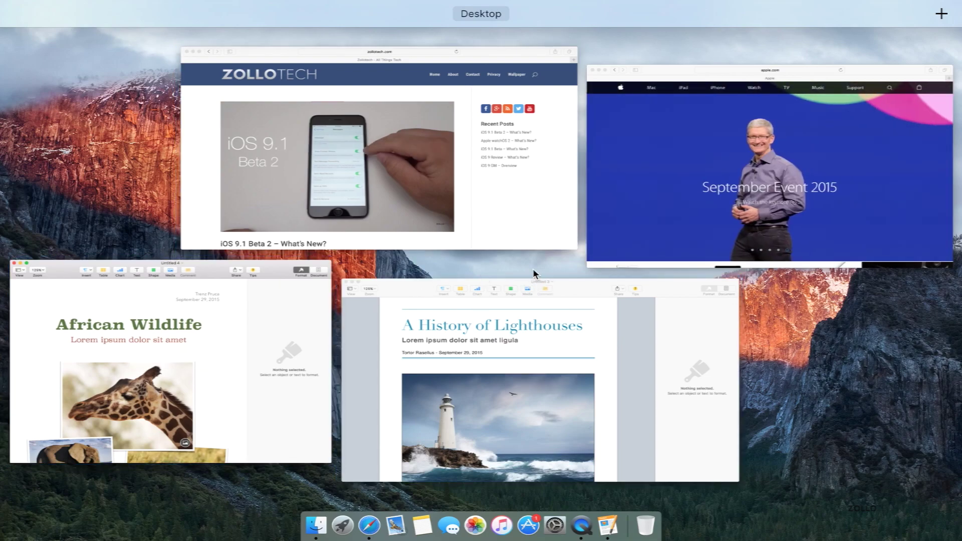
left_click(524, 345)
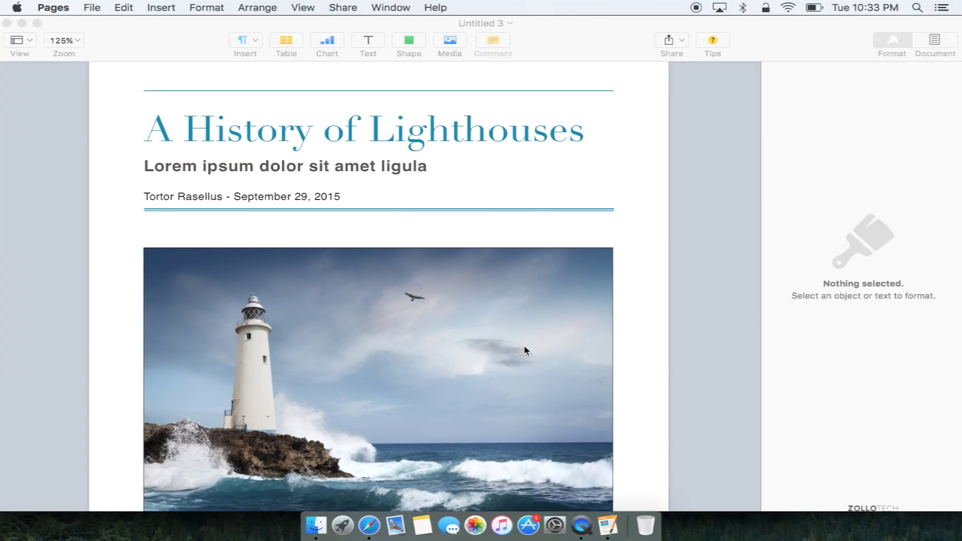
left_click(37, 23)
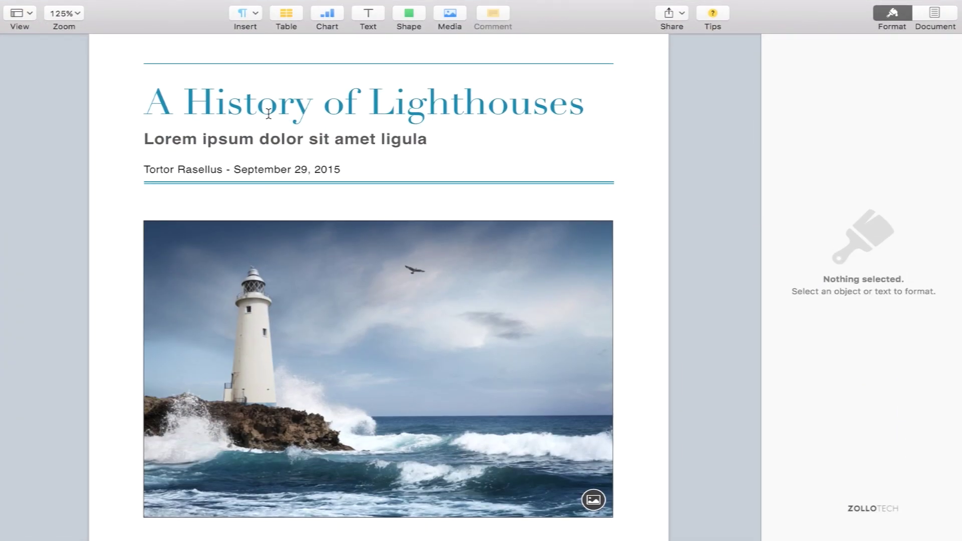
key("ctrl+Up")
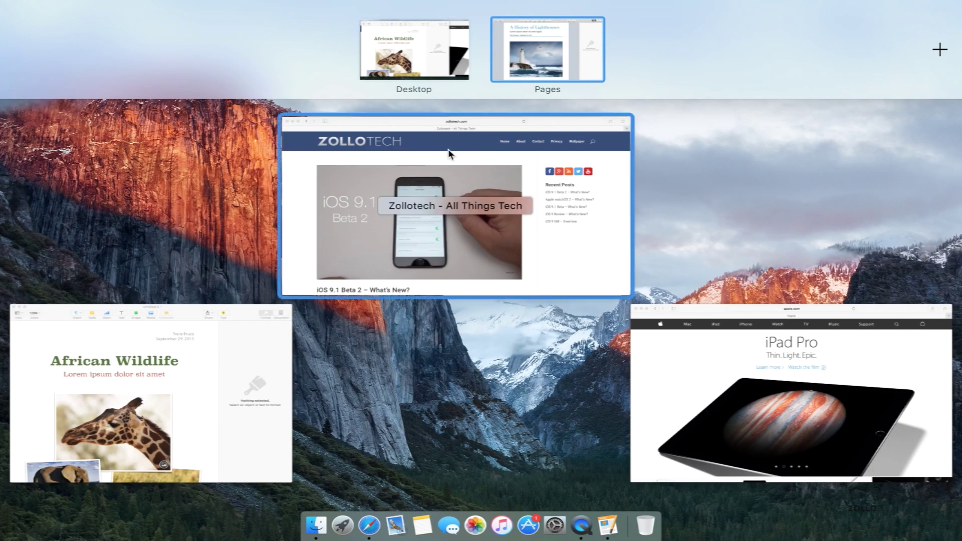
Step: Drop the Zollotech Safari page onto the Pages space for Split View, then scroll both halves
left_click_drag(468, 133, 527, 38)
left_click(546, 38)
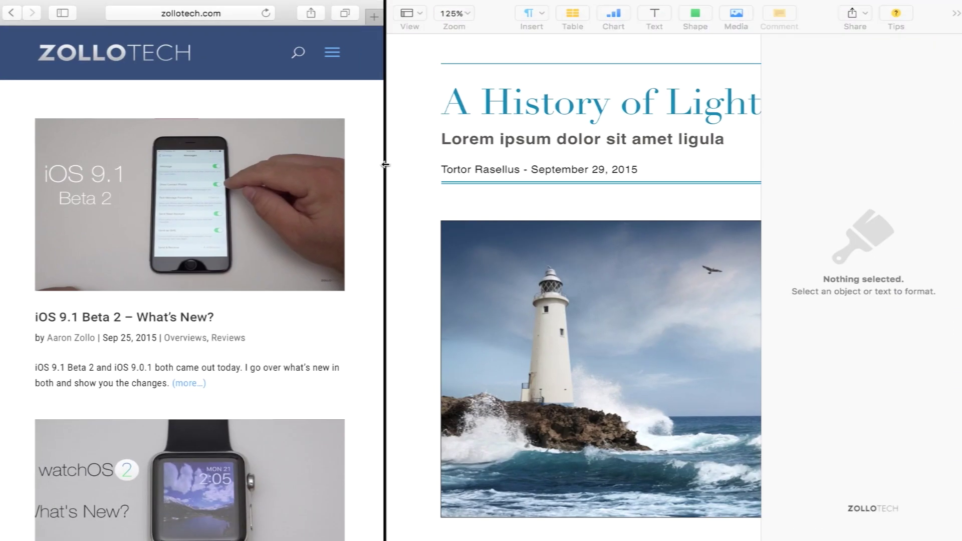
left_click_drag(385, 165, 477, 163)
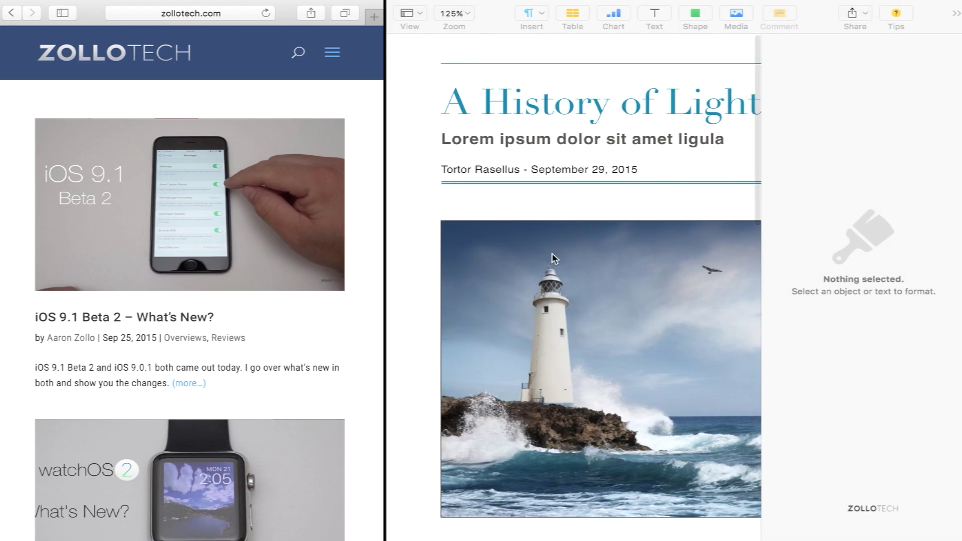
scroll(552, 254, "down", 10)
scroll(552, 254, "up", 10)
scroll(410, 265, "down", 5)
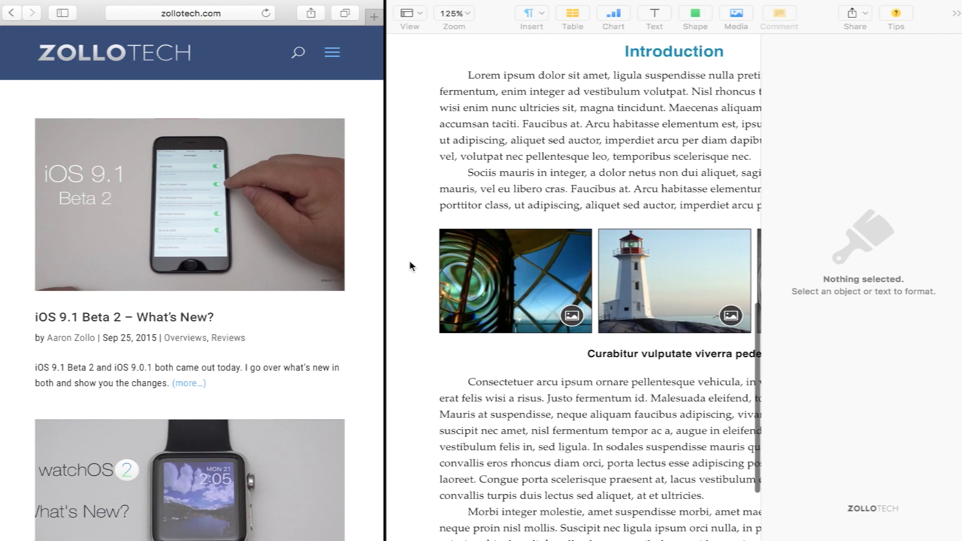
scroll(183, 281, "down", 15)
scroll(182, 281, "up", 20)
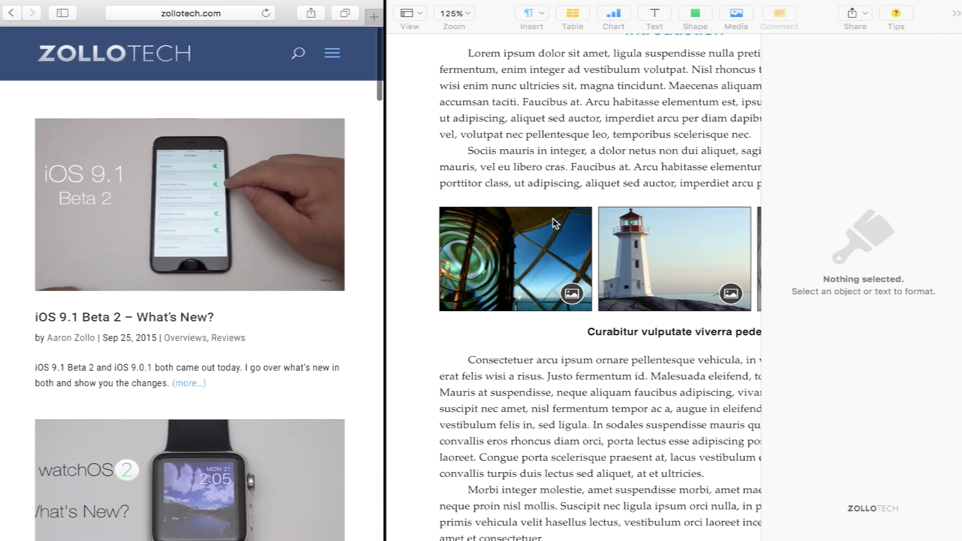
key("ctrl+Up")
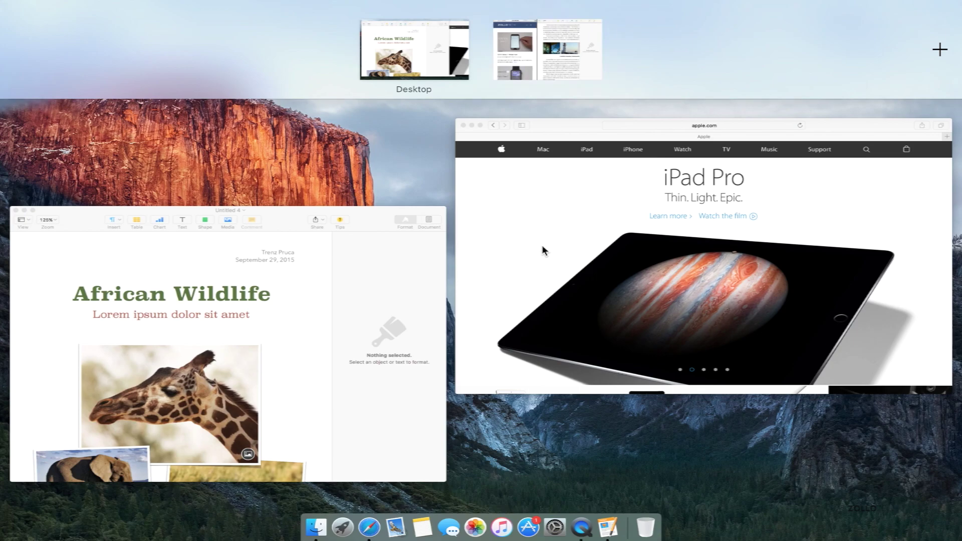
Step: Exit Mission Control back to the Desktop space showing the African Wildlife document
key("ctrl+Up")
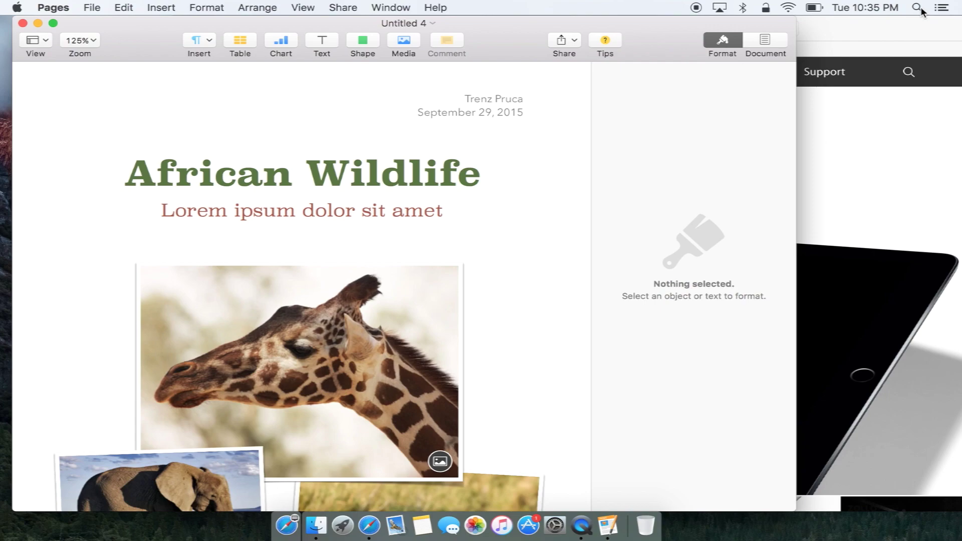
Step: Search Spotlight for 'documents from last week'
key("super+space")
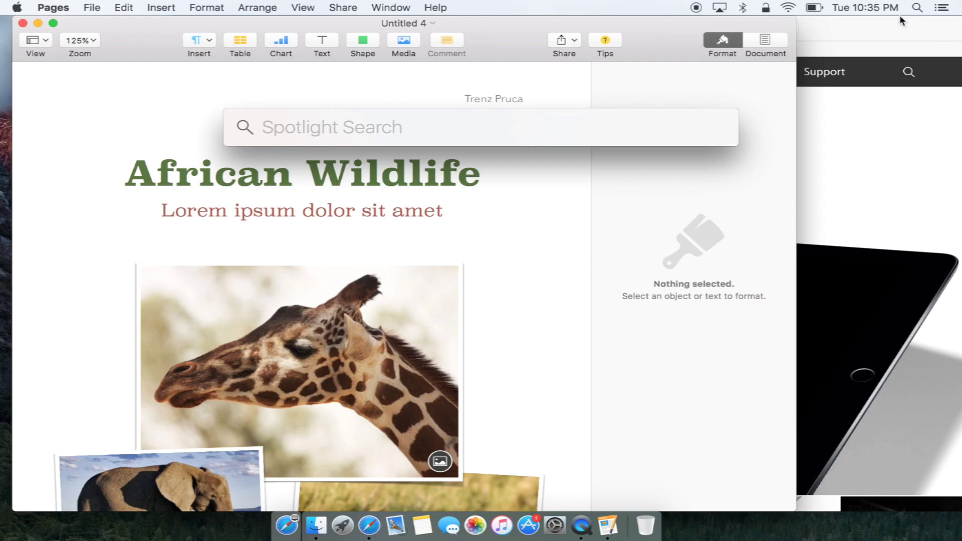
type("documents from ")
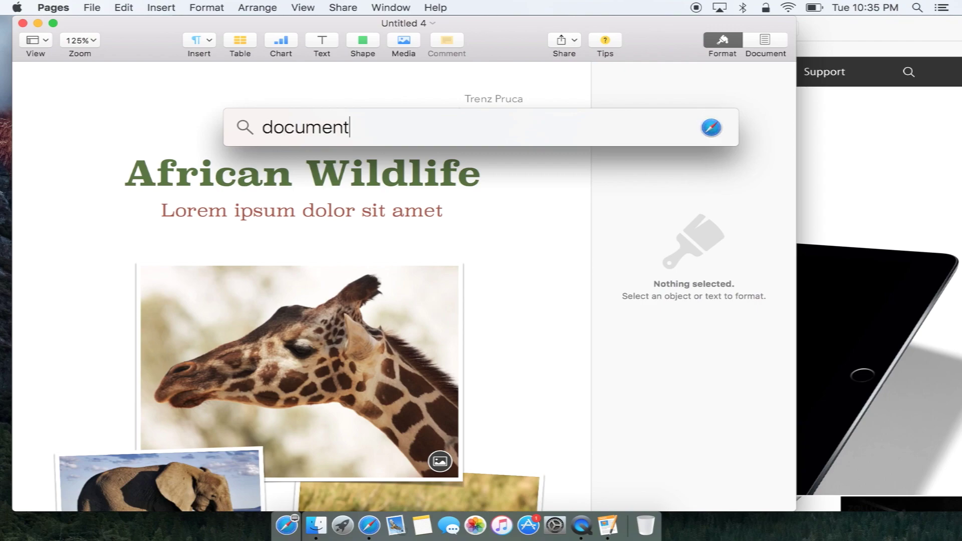
type("last week")
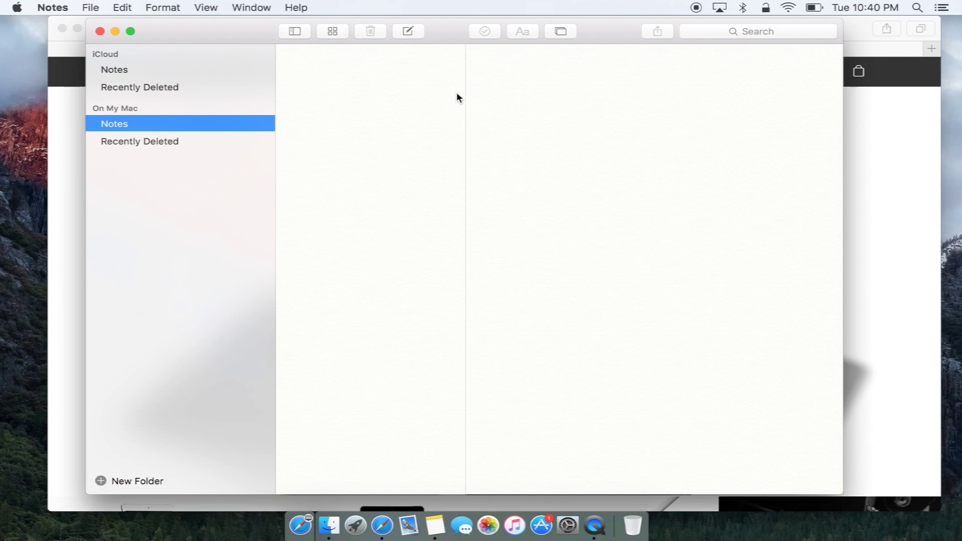
Step: Write a note 'This is a new note' and drag the Desktop iPad Pro screenshot into it from Finder
left_click(411, 29)
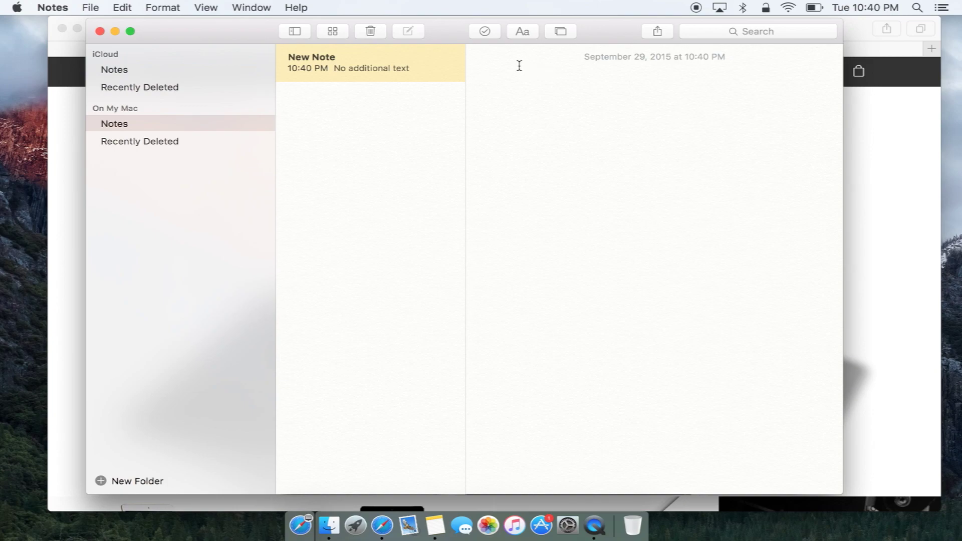
type("This is a ne")
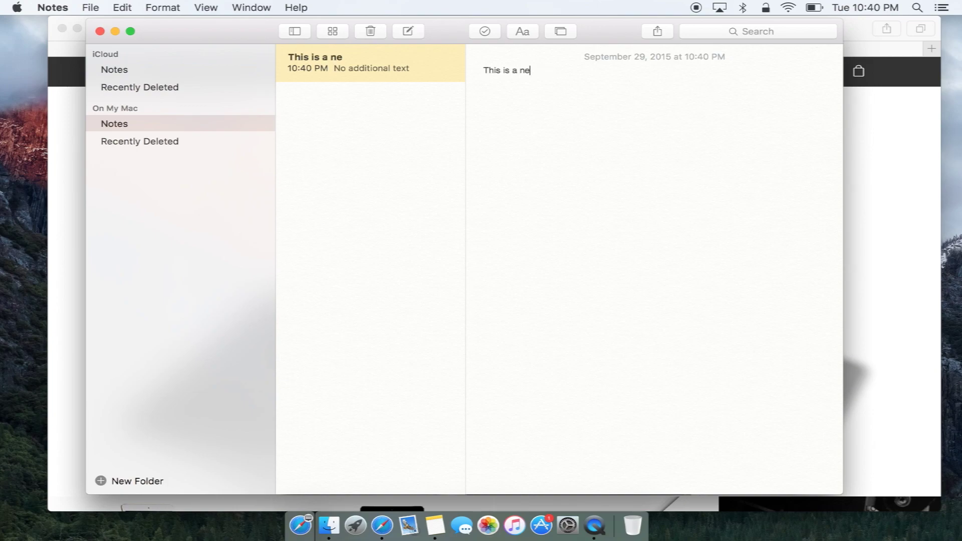
type("w note")
left_click(329, 528)
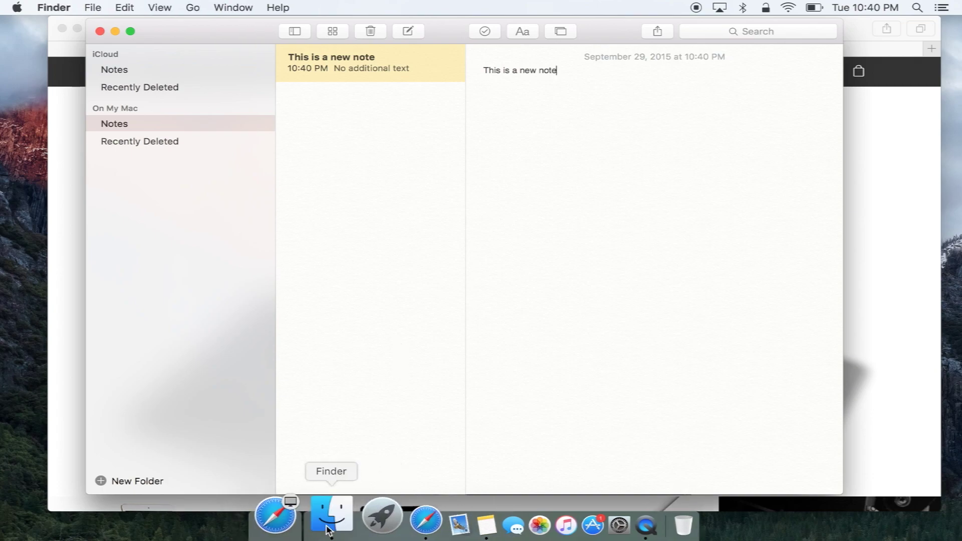
left_click_drag(369, 278, 514, 176)
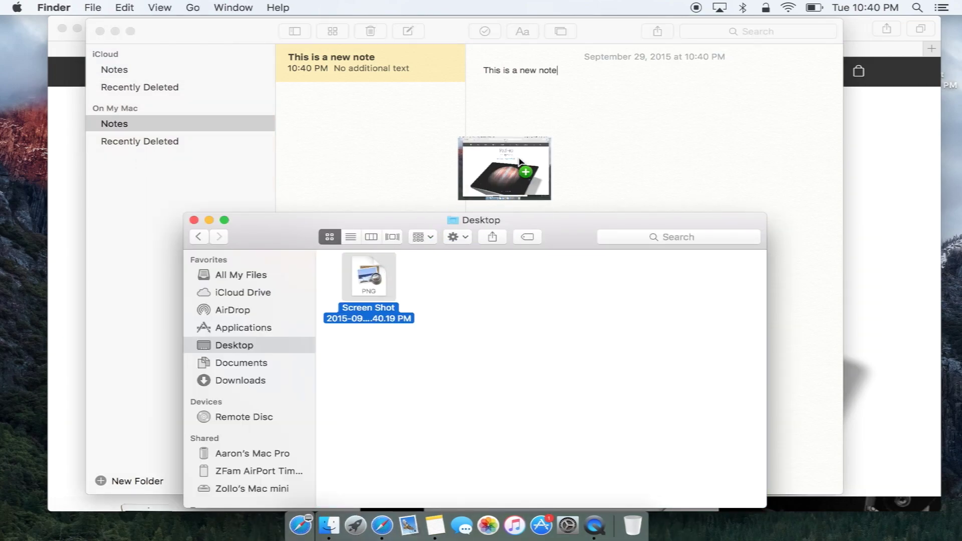
left_click(358, 155)
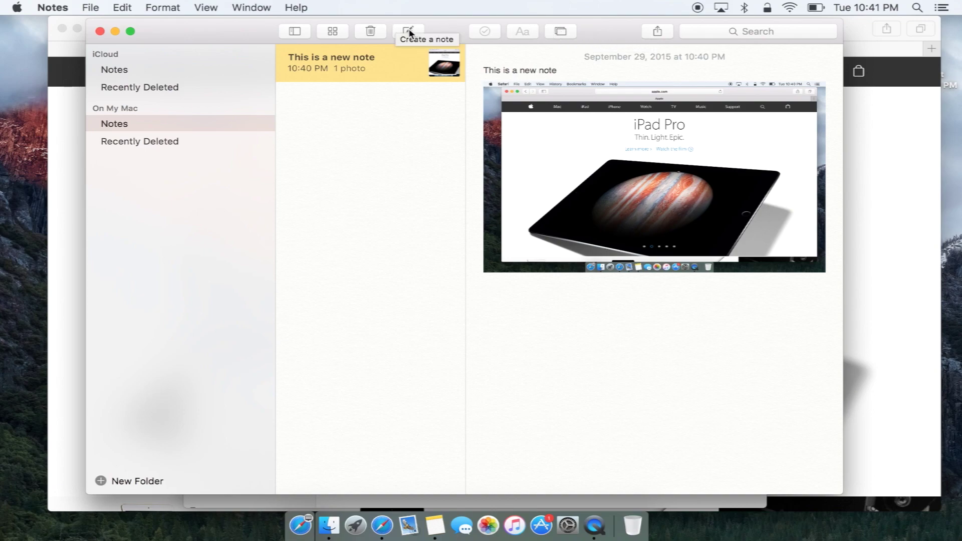
left_click(333, 32)
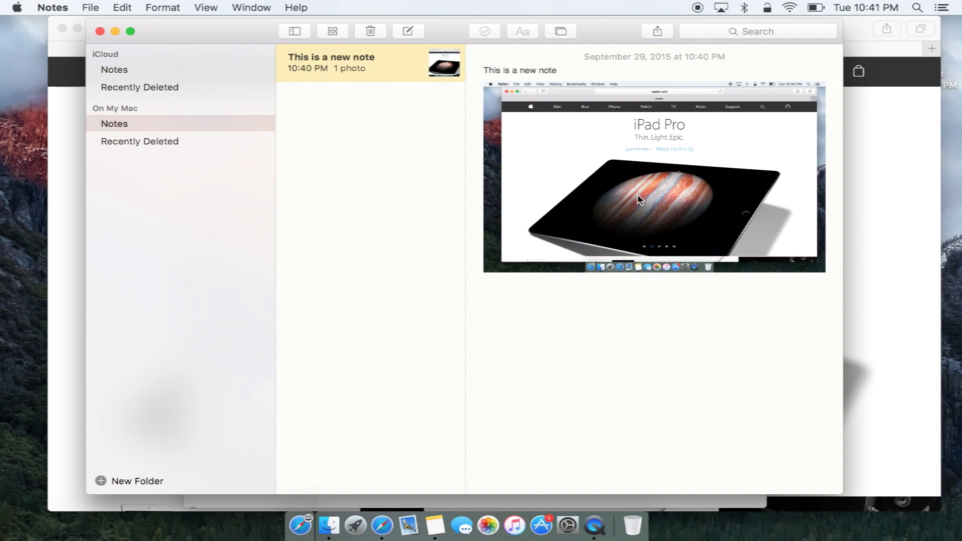
Step: Put away Notes and close the Finder Desktop window, revealing the iPad Pro page in Safari
key("super+q")
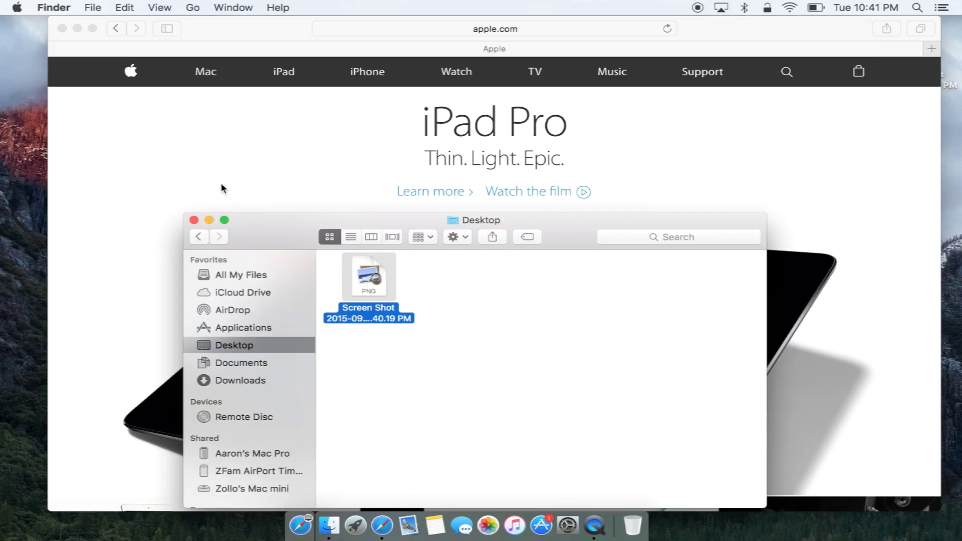
left_click(194, 220)
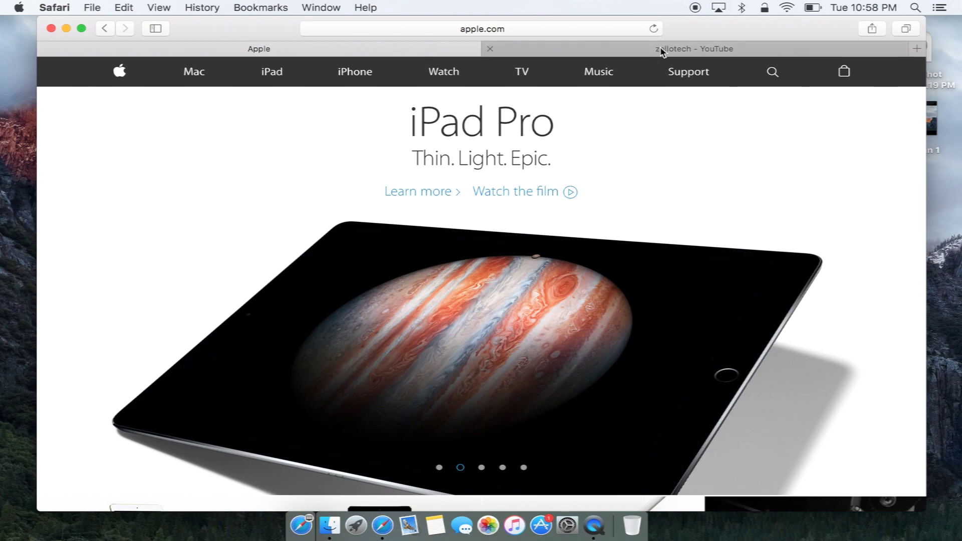
Step: Start the featured unboxing video on the ZolloTech YouTube tab, then return to the Apple iPad Pro tab
left_click(660, 49)
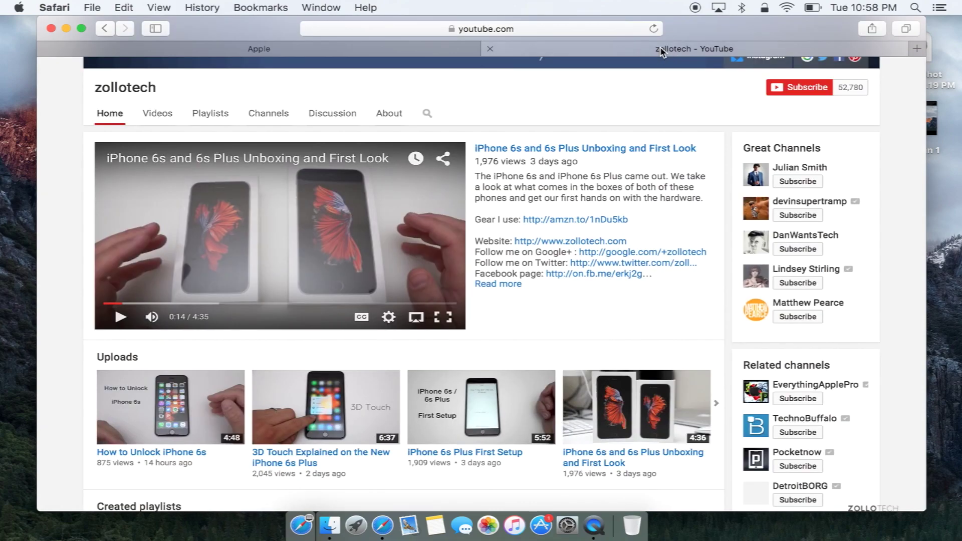
left_click(122, 320)
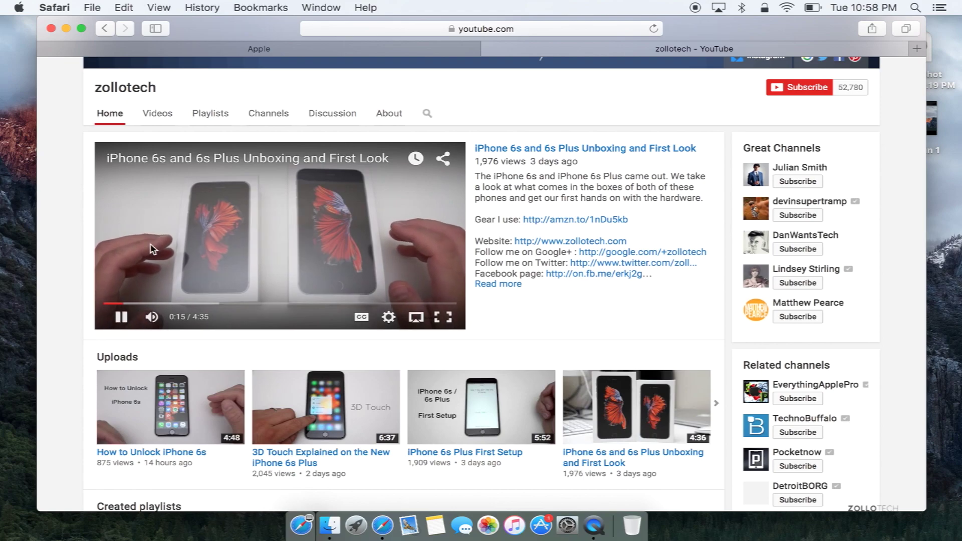
left_click(313, 55)
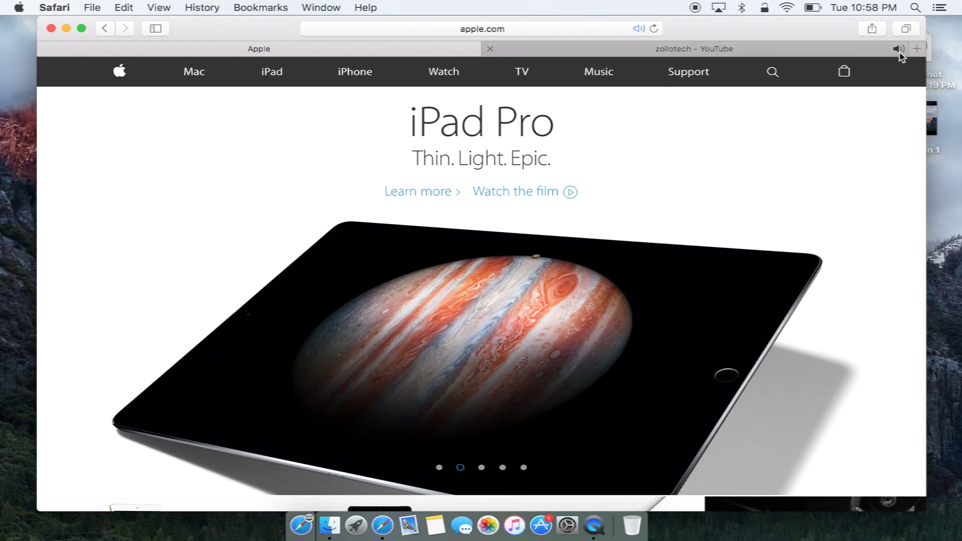
Step: Mute the YouTube tab's audio, unmuting and muting it once more
scroll(680, 290, "down", 3)
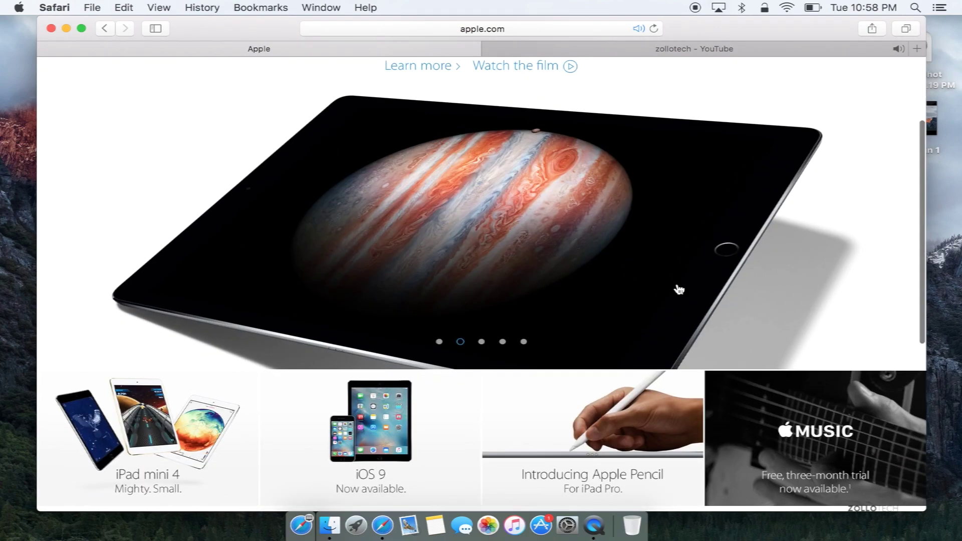
scroll(679, 289, "up", 2)
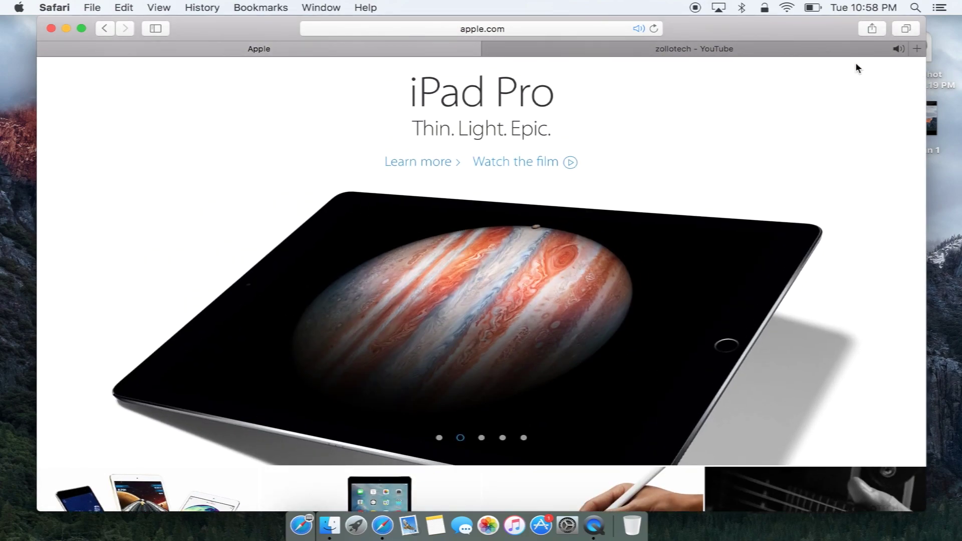
left_click(899, 51)
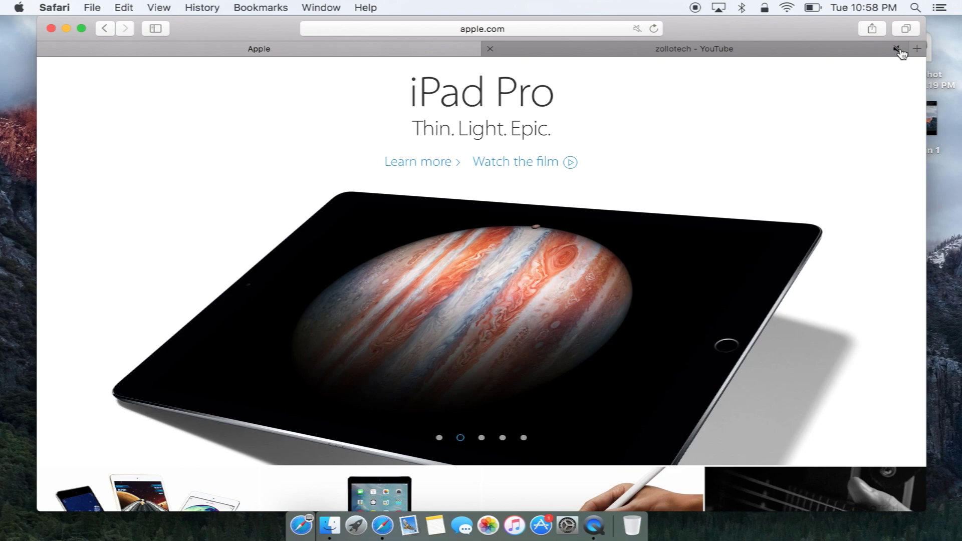
left_click(899, 51)
left_click(900, 51)
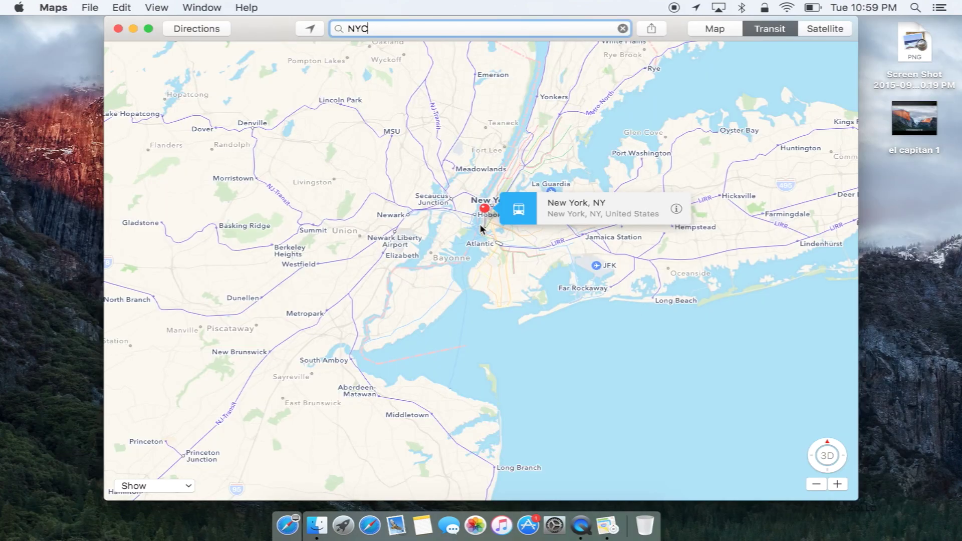
Step: Zoom into lower Manhattan and read through the New York, NY information card
left_click(838, 485)
left_click(837, 484)
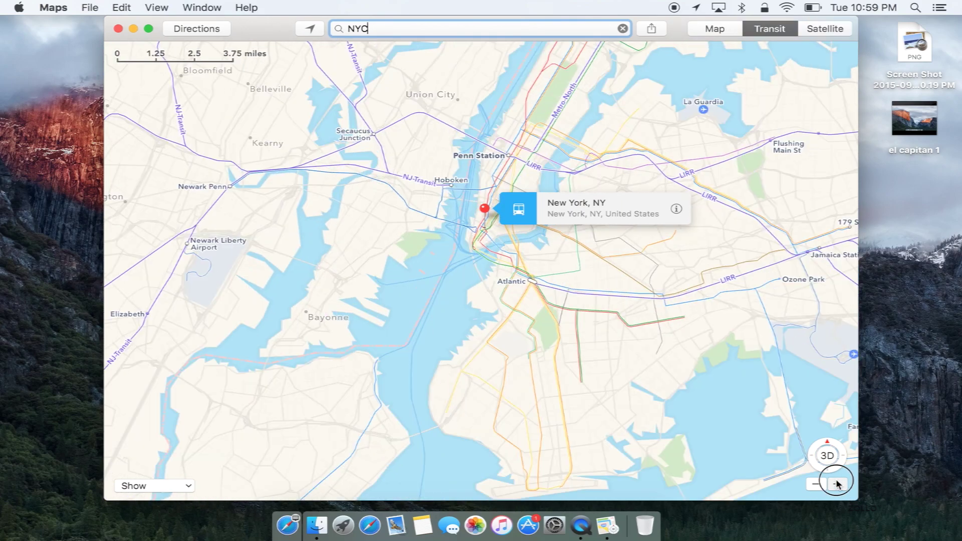
left_click(838, 484)
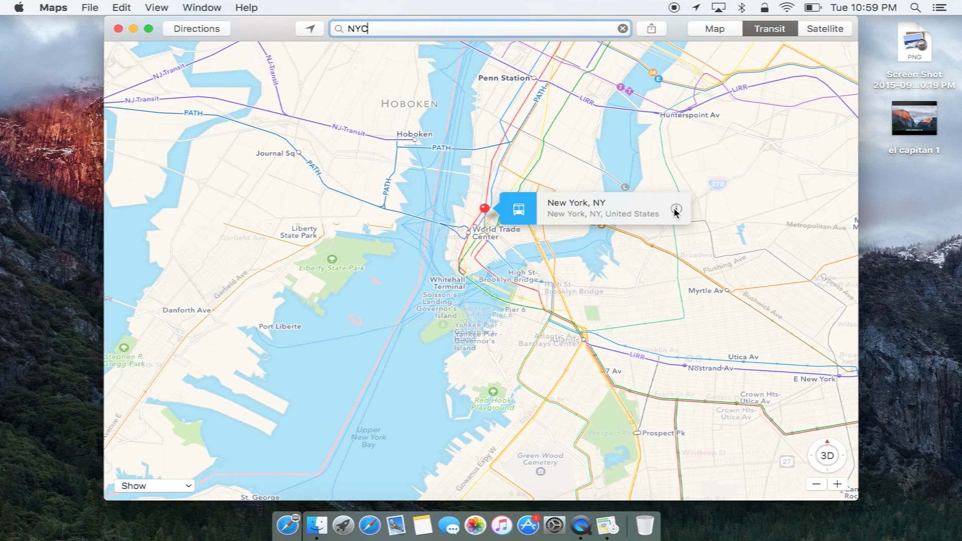
left_click(678, 210)
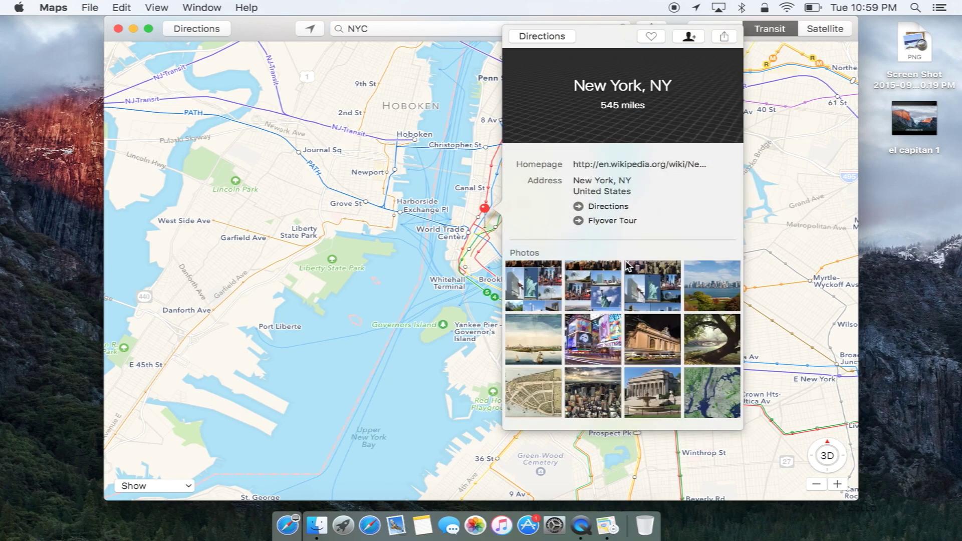
scroll(627, 266, "down", 2)
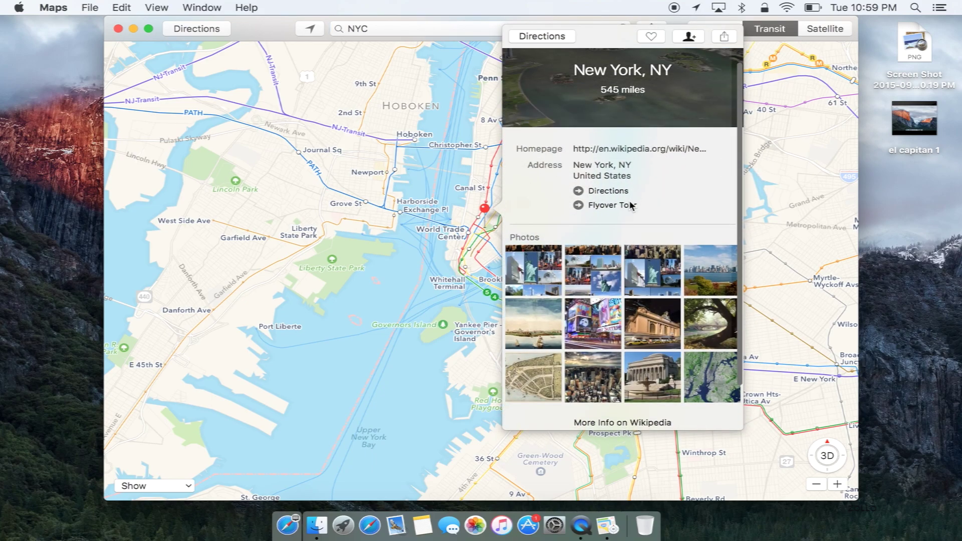
scroll(630, 205, "down", 3)
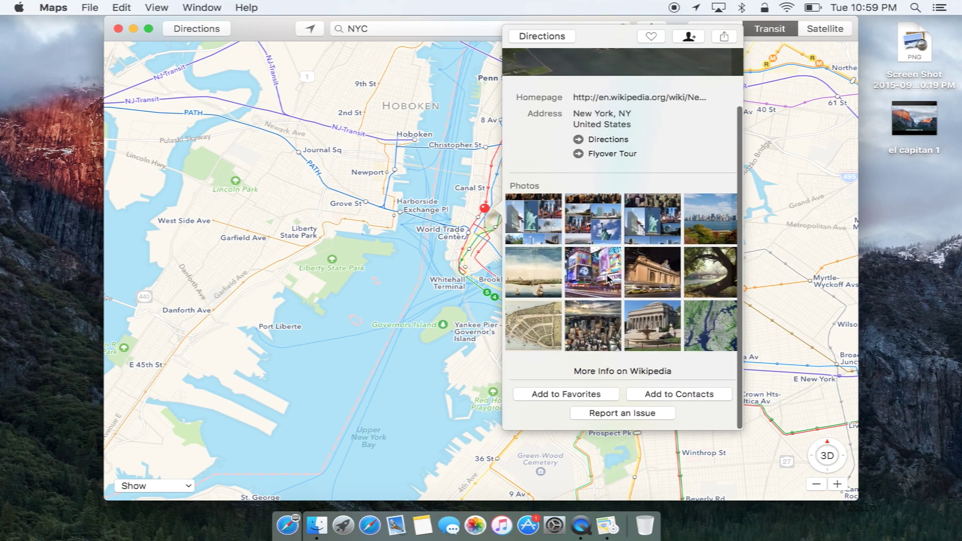
left_click(824, 329)
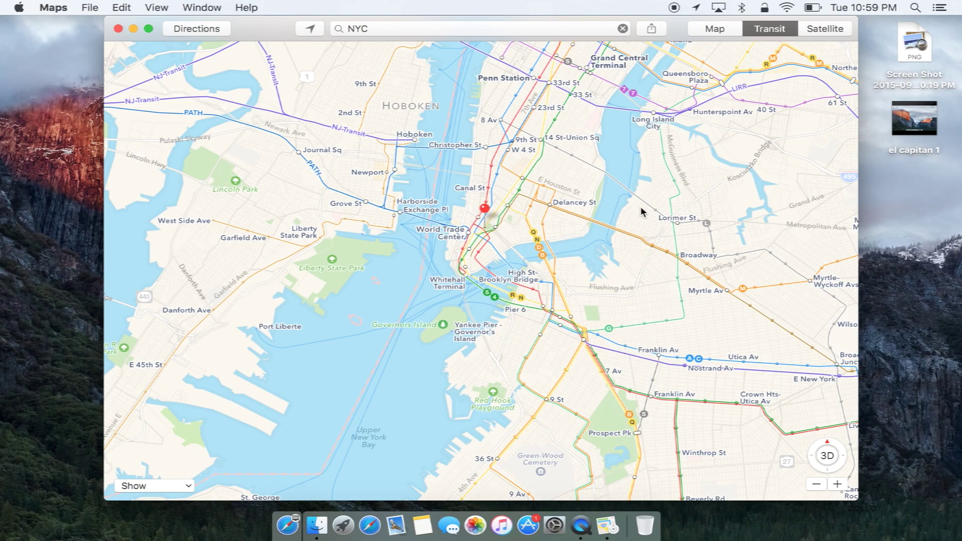
Step: View the 23 St station's details and departures, then quit Maps
left_click(556, 120)
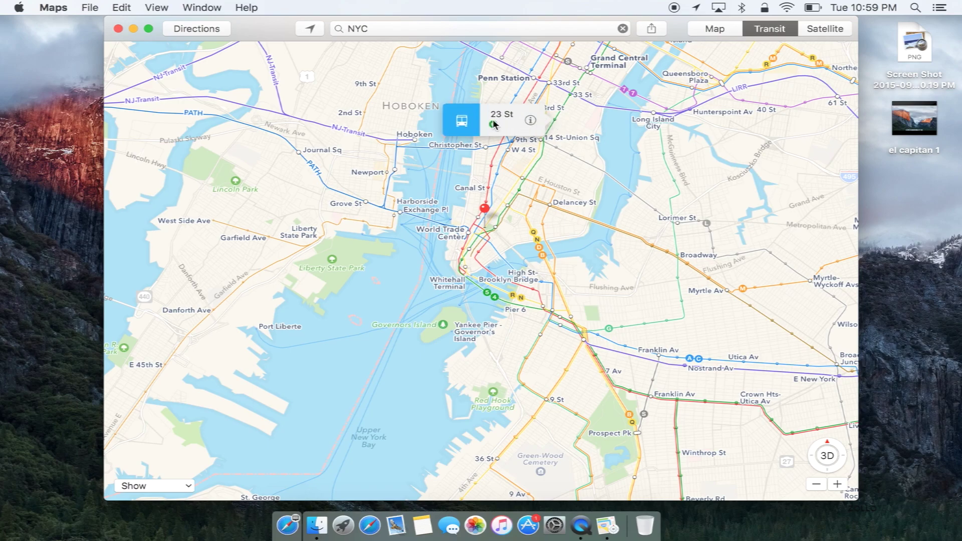
left_click(495, 129)
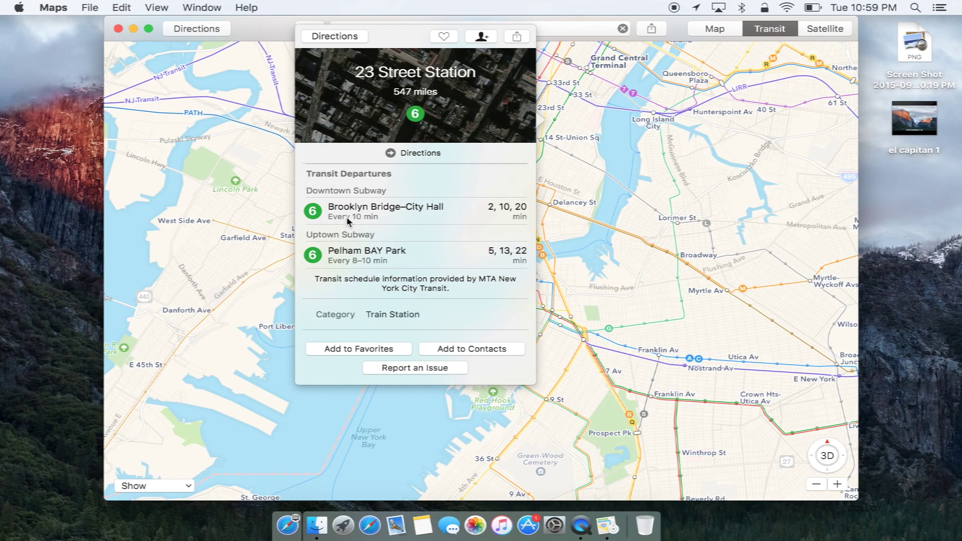
left_click(661, 239)
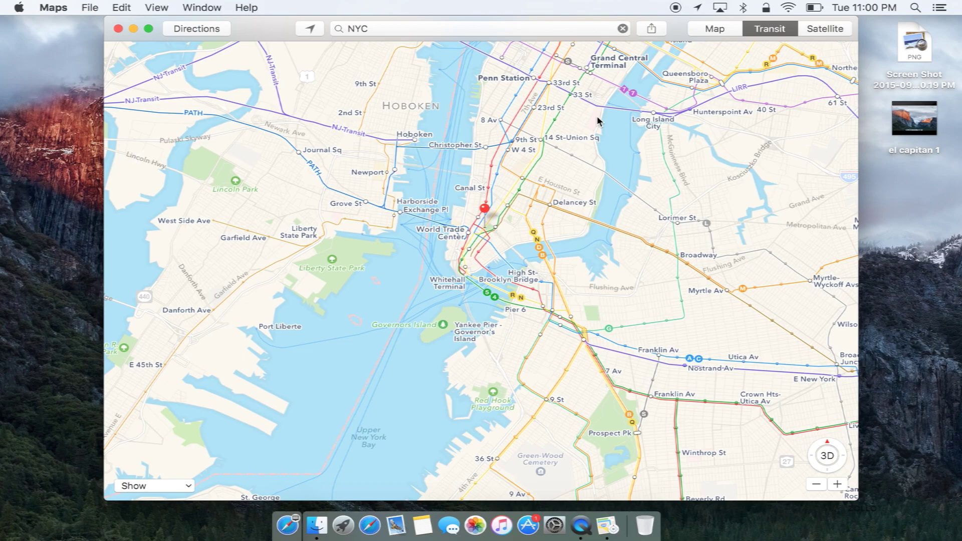
key("super+q")
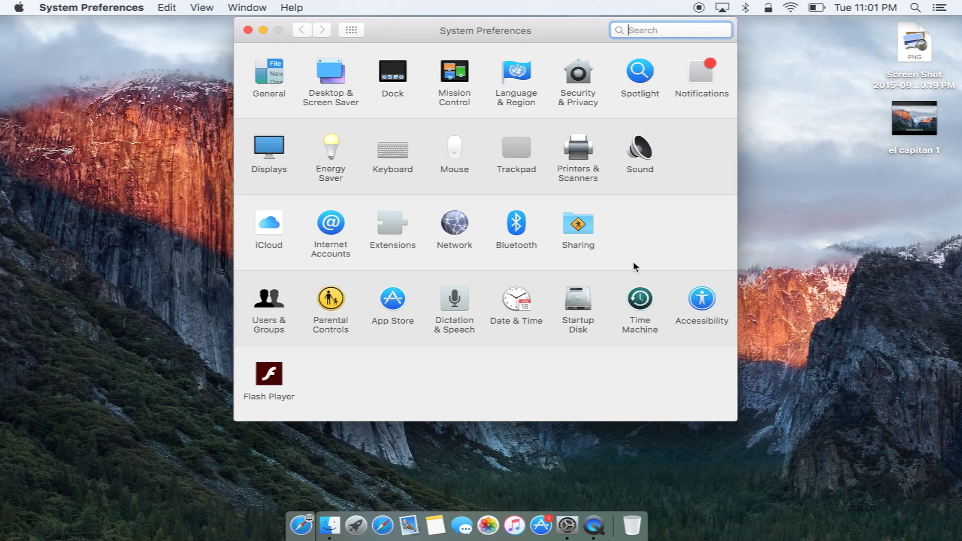
Step: In Desktop & Screen Saver, try the dark-blue Yosemite and Yosemite wallpapers
left_click(330, 85)
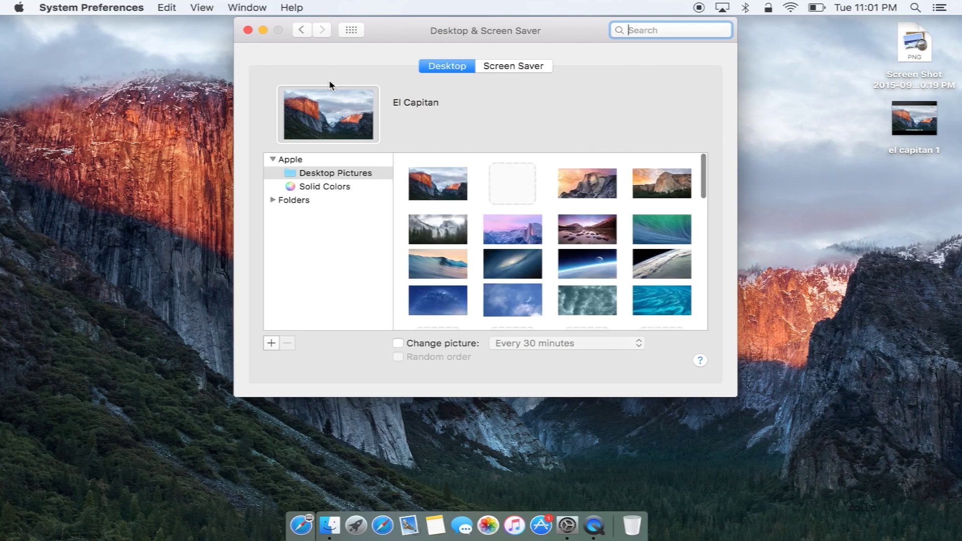
scroll(641, 186, "down", 2)
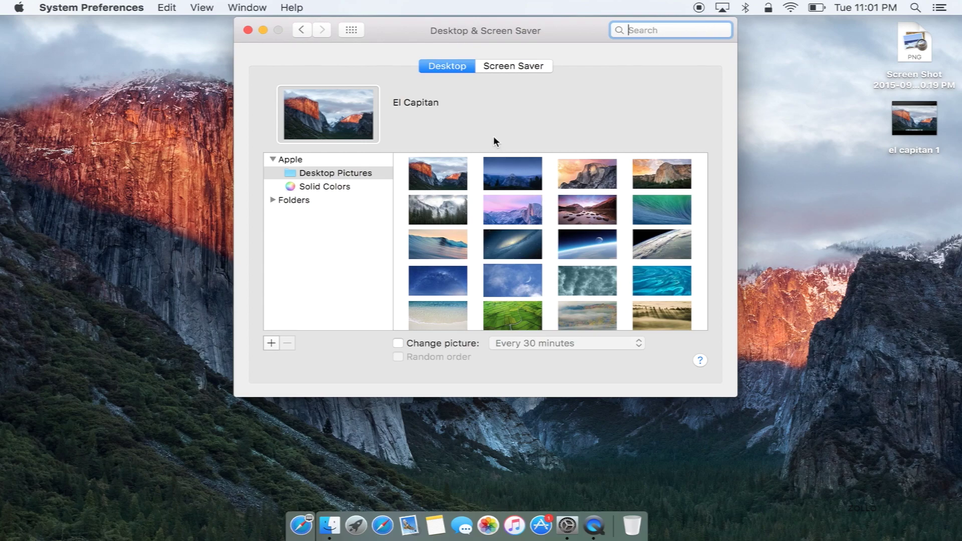
left_click(513, 178)
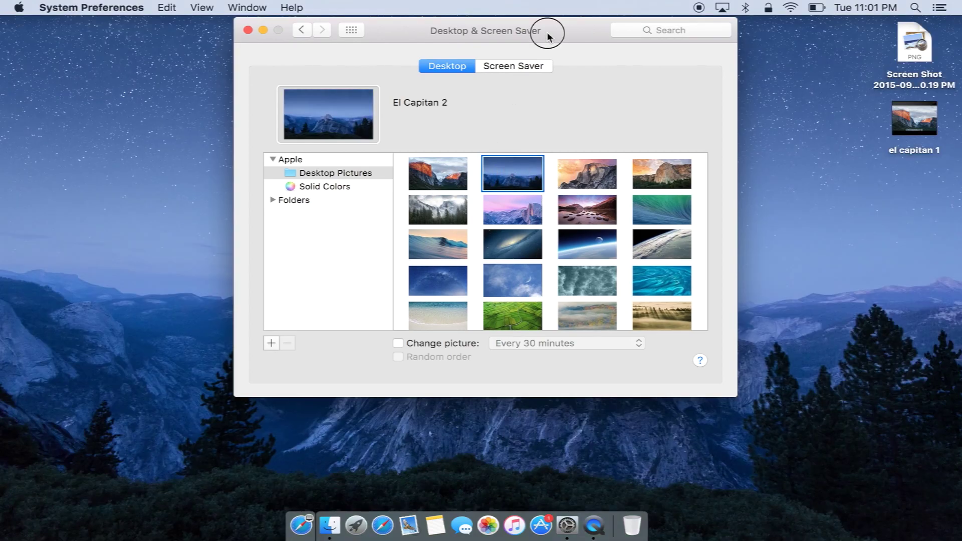
left_click_drag(548, 34, 341, 329)
left_click(375, 453)
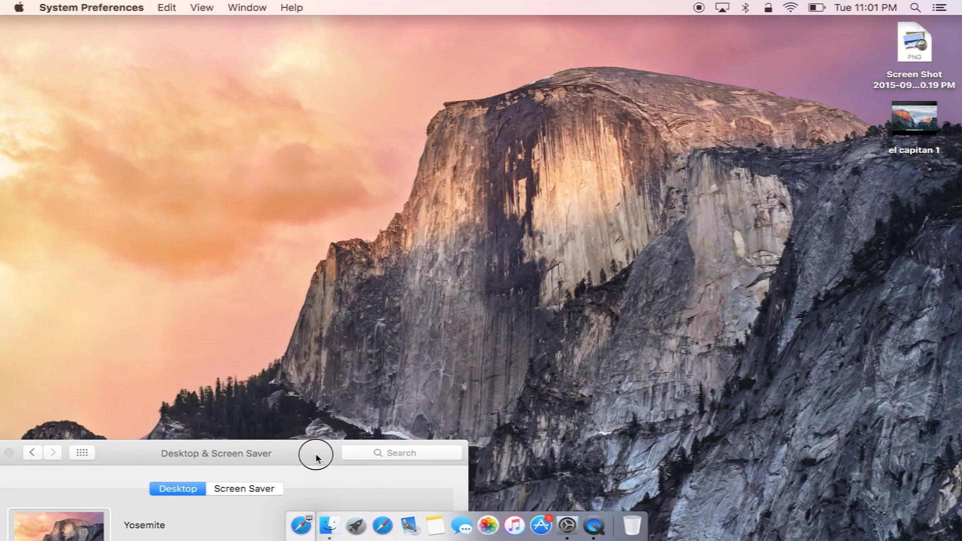
Step: Try Yosemite 2 and Yosemite 3, then restore the El Capitan wallpaper
left_click_drag(316, 457, 332, 172)
left_click(404, 315)
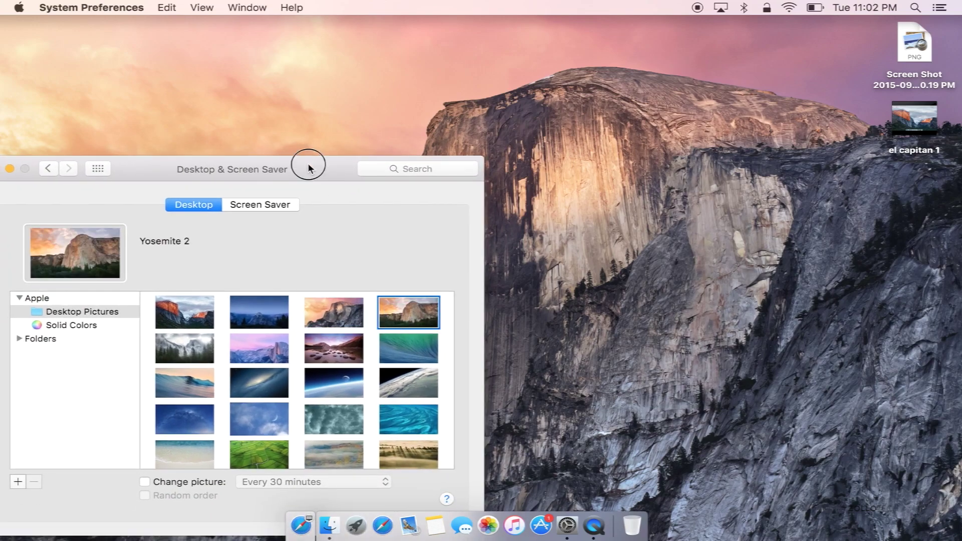
left_click_drag(308, 169, 428, 102)
left_click(236, 221)
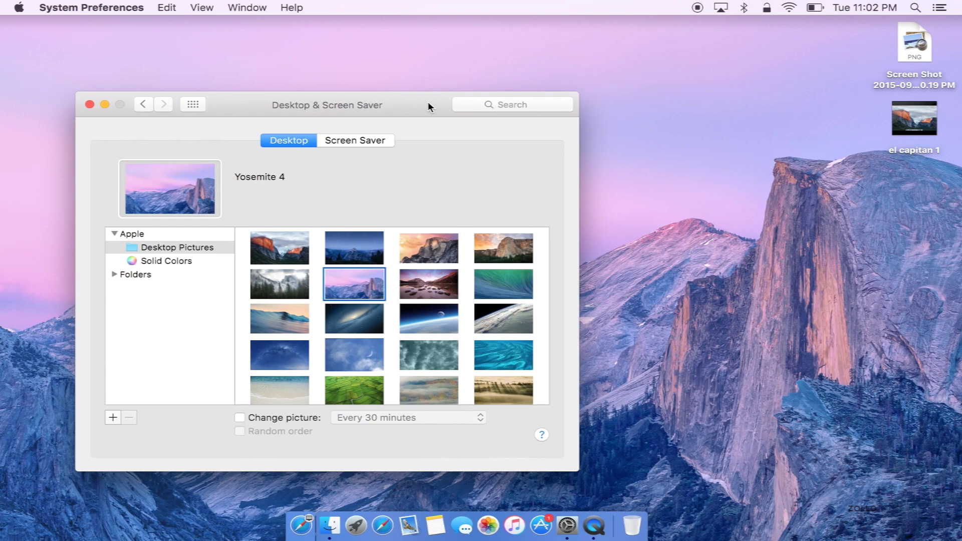
left_click(262, 260)
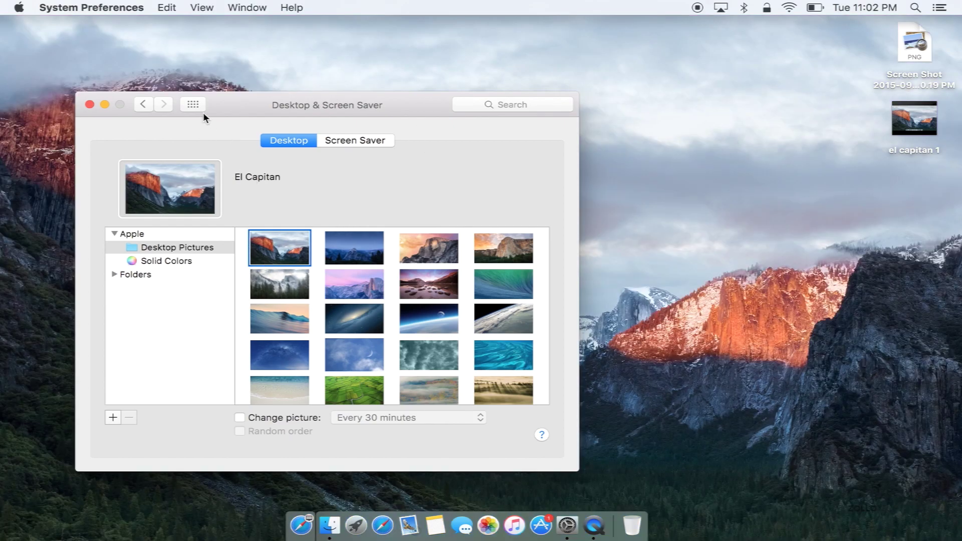
left_click(89, 104)
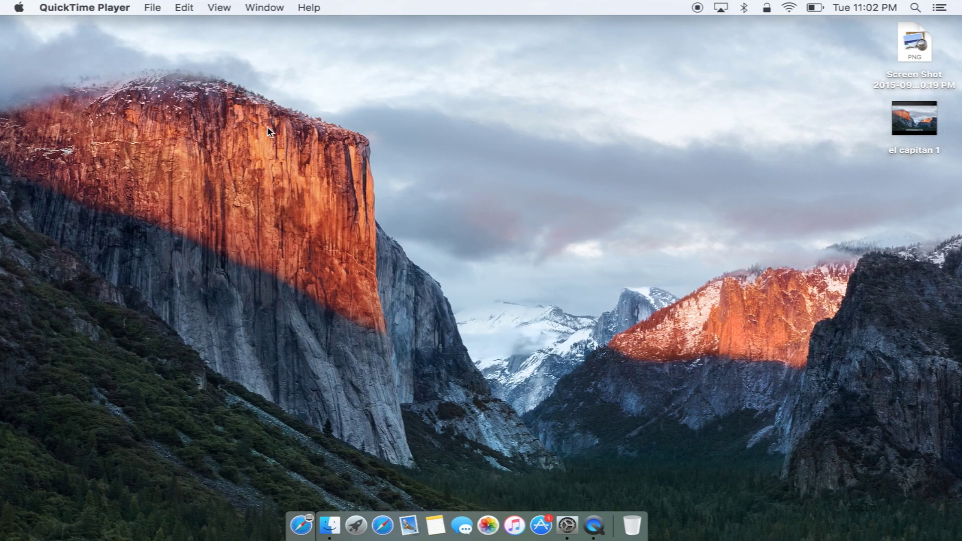